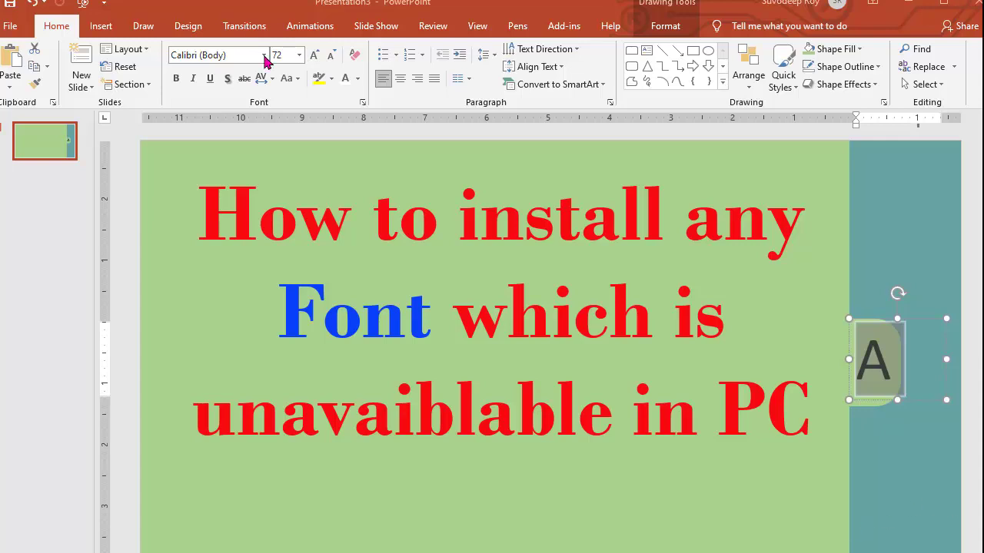
Browse the installed fonts available for the selected letter A on the slide
{"action": "left_click", "coordinate": [265, 56]}
{"action": "scroll", "coordinate": [299, 309], "scroll_direction": "down", "scroll_amount": 5}
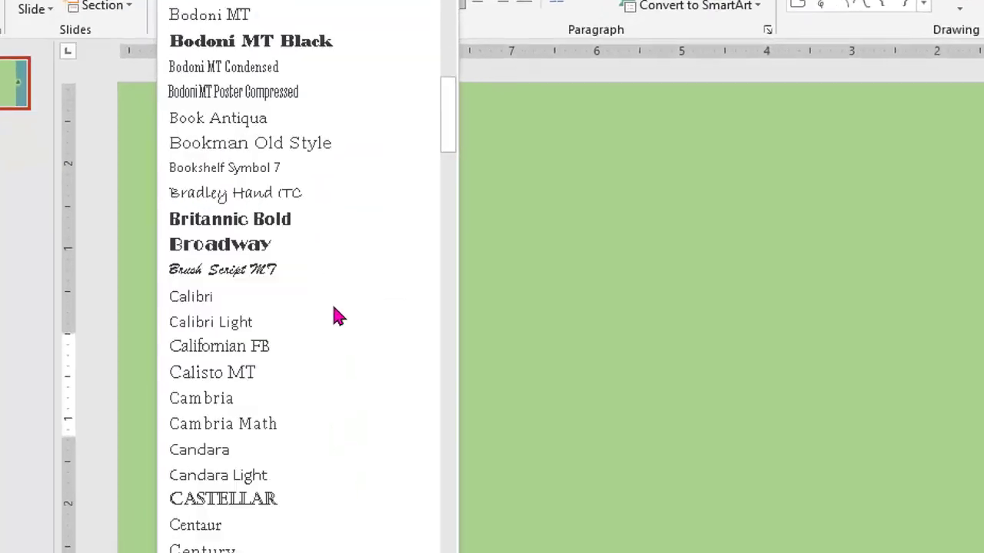
{"action": "scroll", "coordinate": [335, 311], "scroll_direction": "down", "scroll_amount": 10}
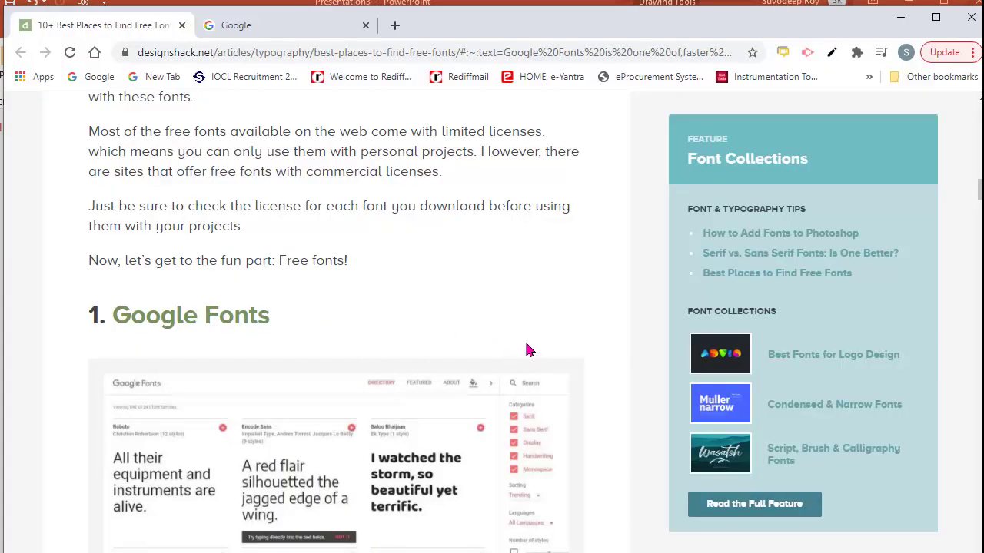
Switch to the browser and review the Design Shack article's list of free font sites, from Google Fonts to 1001 Fonts
{"action": "scroll", "coordinate": [399, 331], "scroll_direction": "down", "scroll_amount": 5}
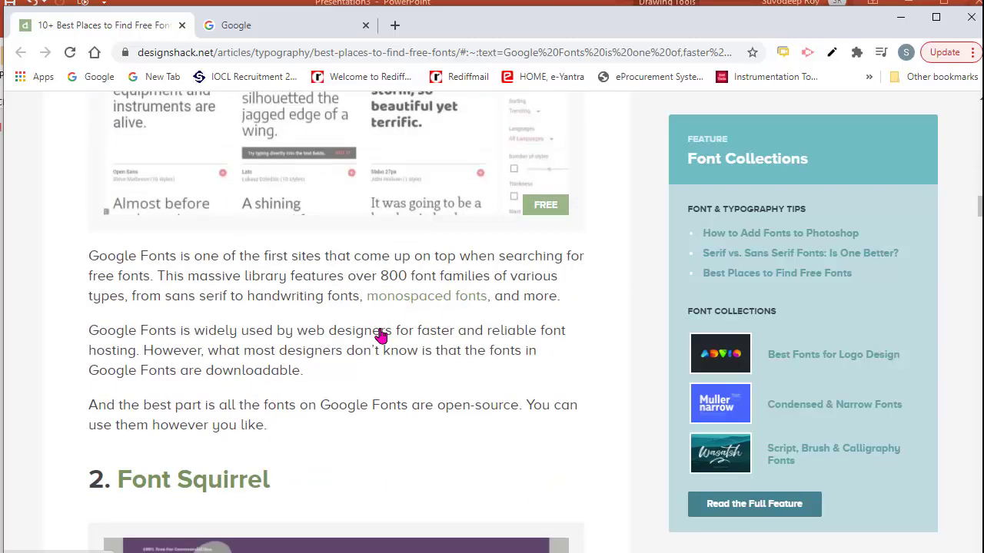
{"action": "scroll", "coordinate": [381, 334], "scroll_direction": "down", "scroll_amount": 3}
{"action": "scroll", "coordinate": [384, 336], "scroll_direction": "down", "scroll_amount": 4}
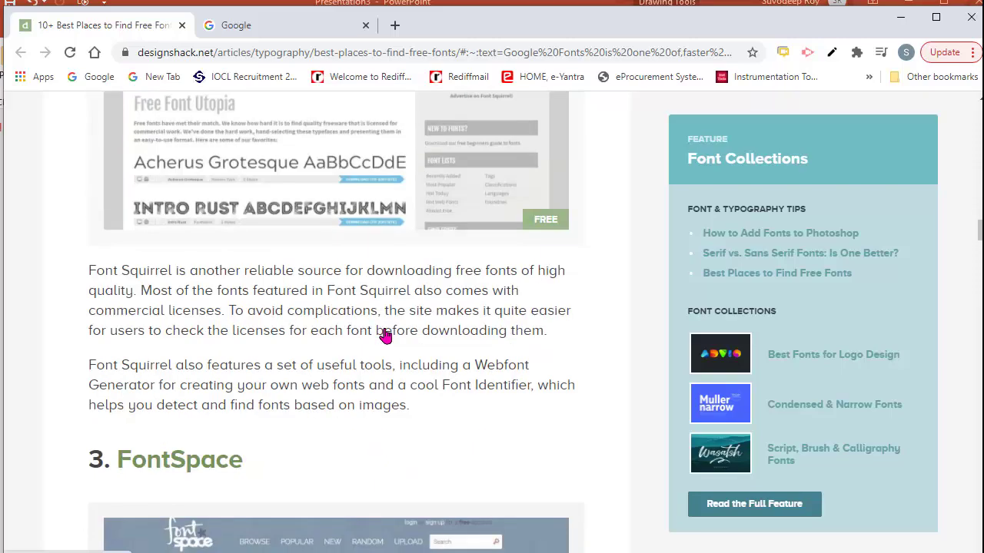
{"action": "scroll", "coordinate": [384, 336], "scroll_direction": "down", "scroll_amount": 4}
{"action": "scroll", "coordinate": [387, 338], "scroll_direction": "down", "scroll_amount": 5}
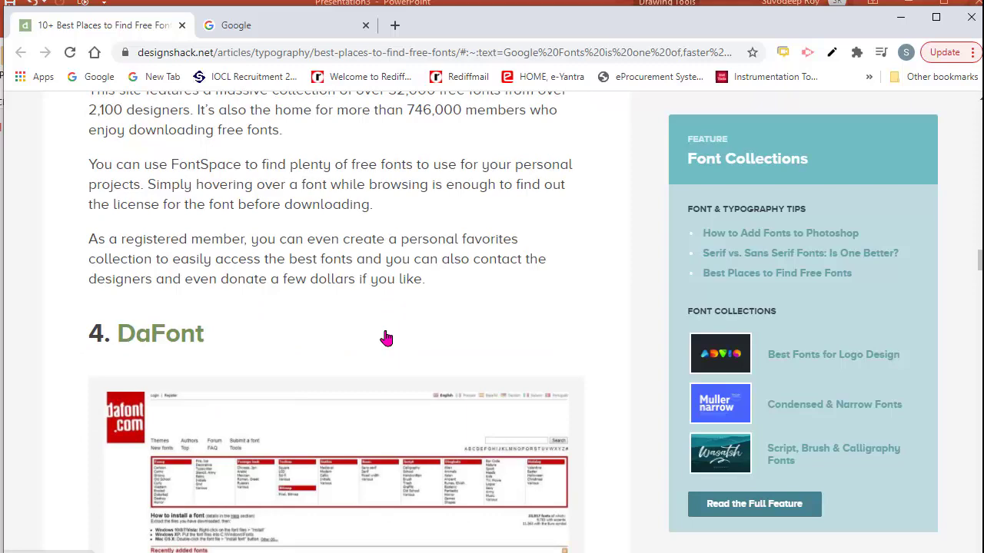
{"action": "scroll", "coordinate": [387, 338], "scroll_direction": "down", "scroll_amount": 9}
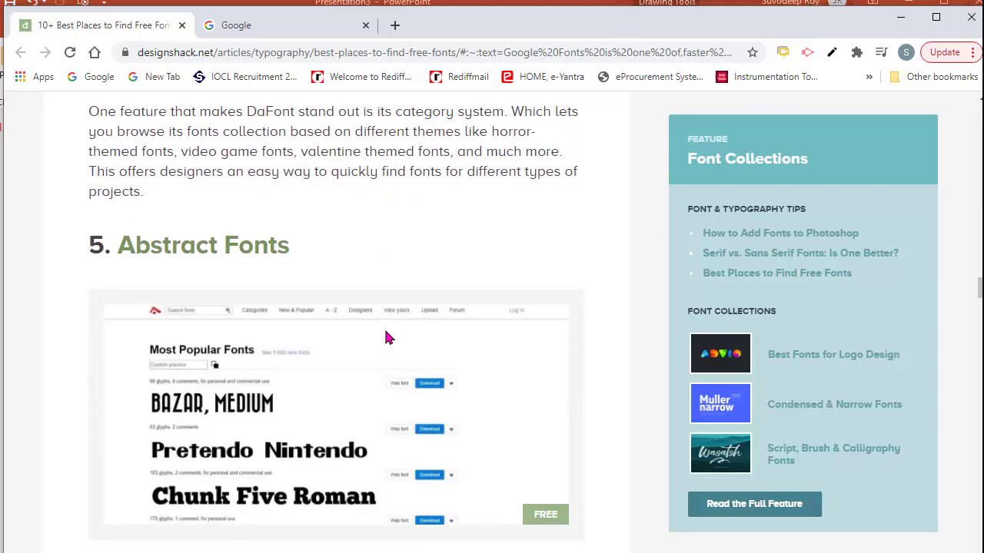
{"action": "scroll", "coordinate": [386, 338], "scroll_direction": "down", "scroll_amount": 6}
{"action": "scroll", "coordinate": [387, 338], "scroll_direction": "down", "scroll_amount": 4}
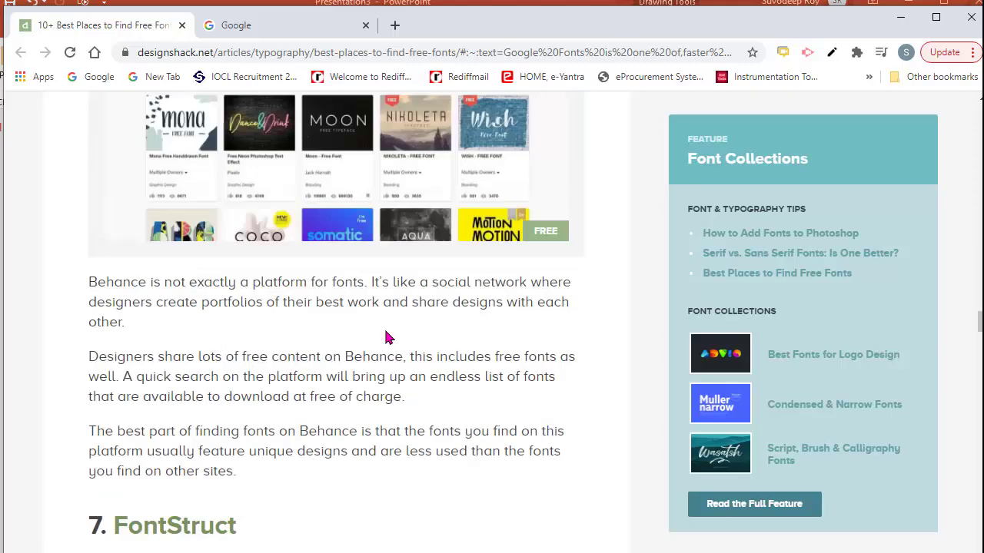
{"action": "scroll", "coordinate": [387, 338], "scroll_direction": "down", "scroll_amount": 8}
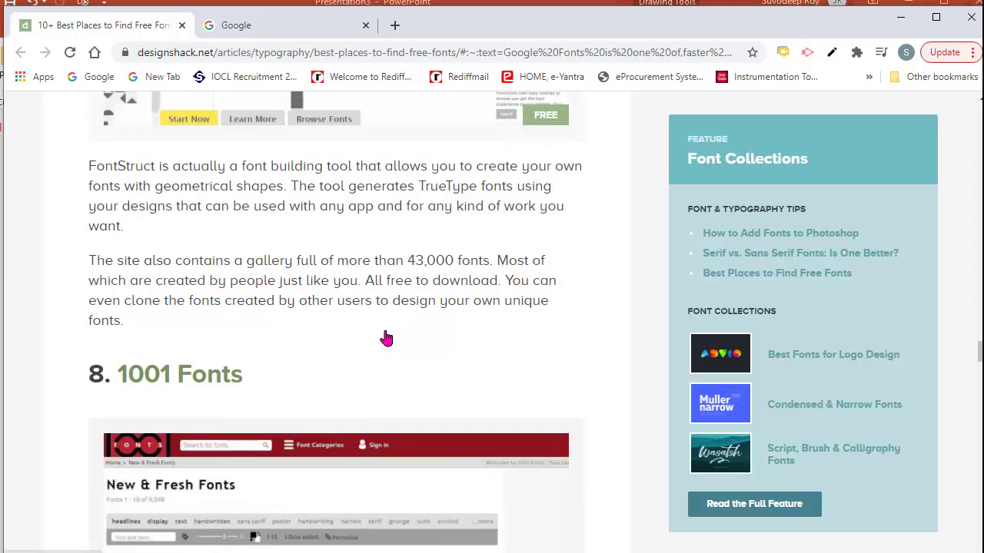
{"action": "scroll", "coordinate": [387, 338], "scroll_direction": "down", "scroll_amount": 5}
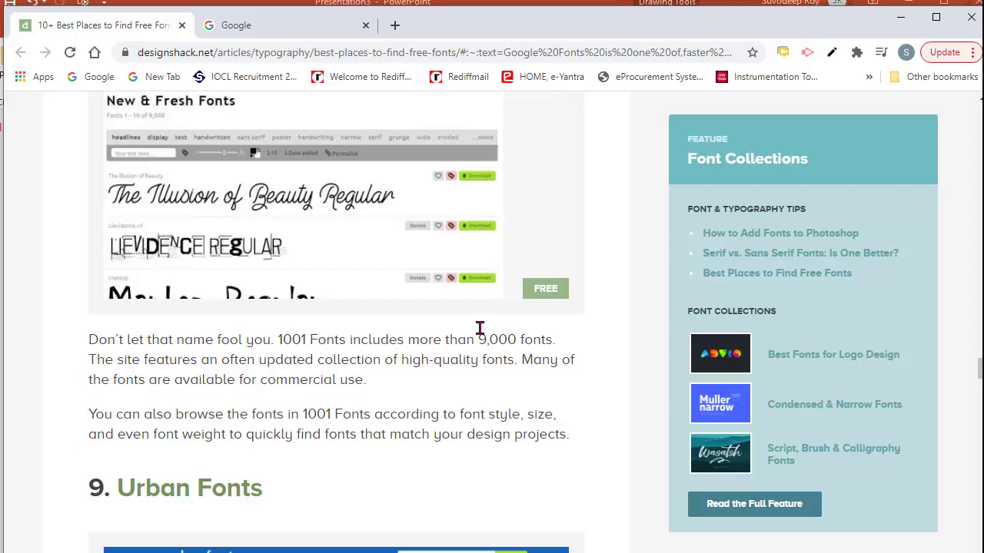
Search Google for daggersquare.ttf
{"action": "left_click", "coordinate": [293, 29]}
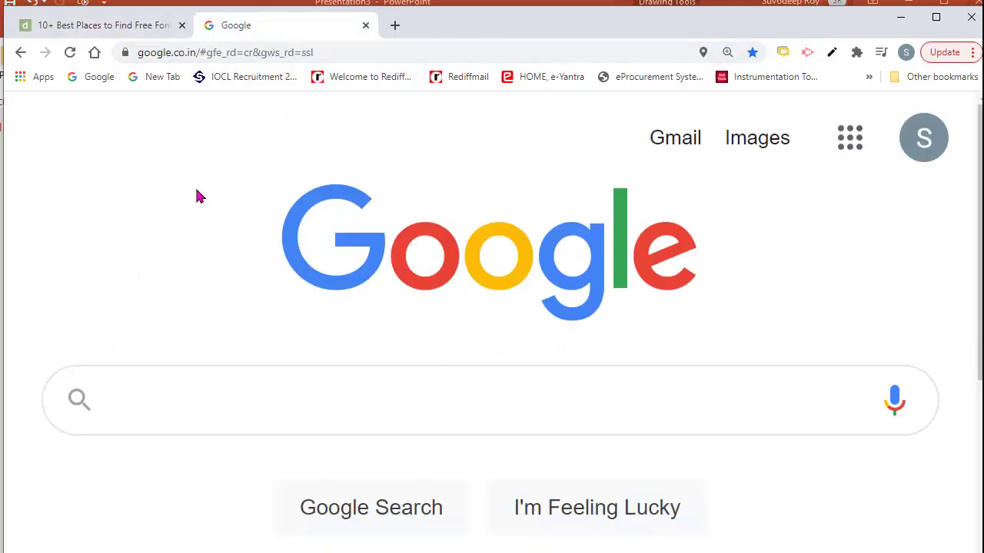
{"action": "left_click", "coordinate": [143, 397]}
{"action": "type", "text": "daggersquare.ttf"}
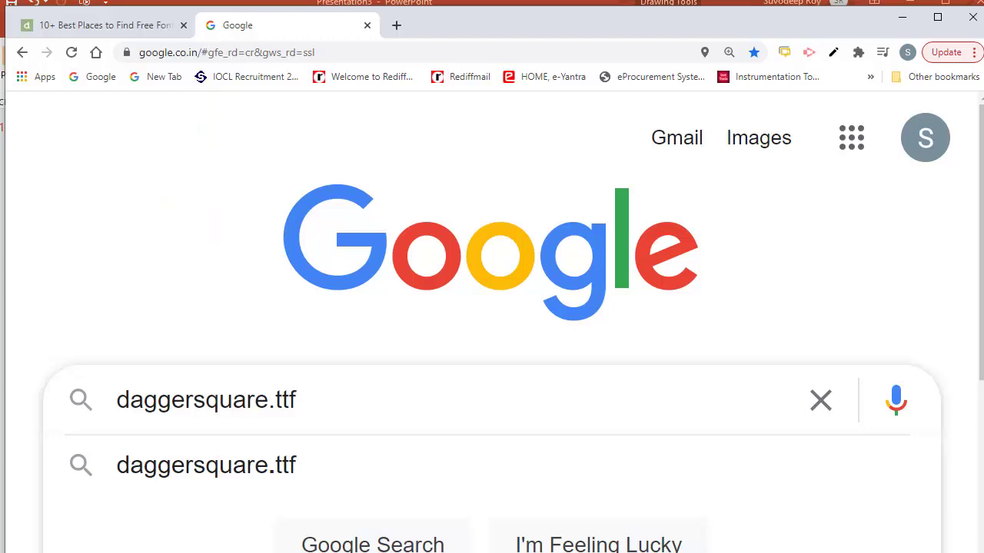
{"action": "key", "text": "Return"}
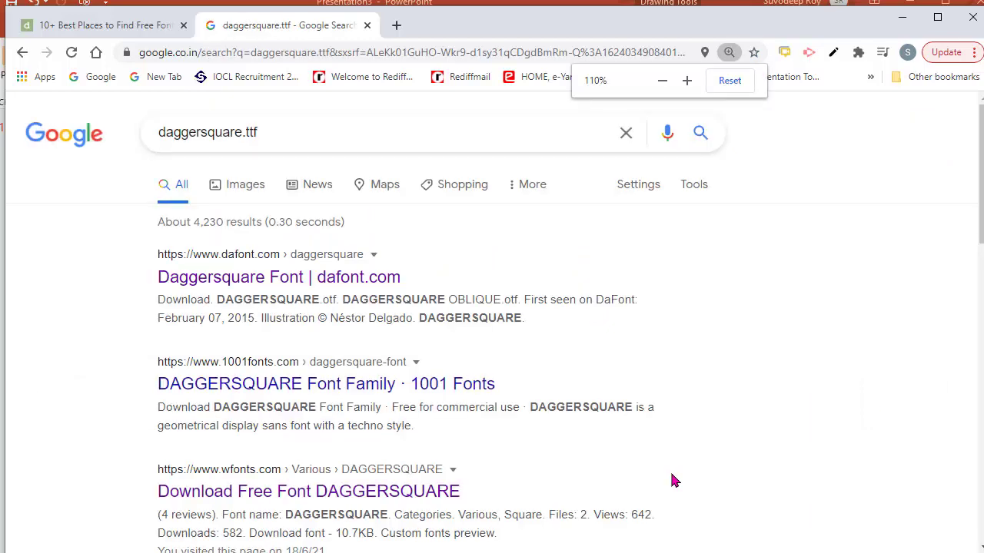
Open the all-free-download.com result for Daggersquare and download the font
{"action": "scroll", "coordinate": [671, 480], "scroll_direction": "down", "scroll_amount": 3}
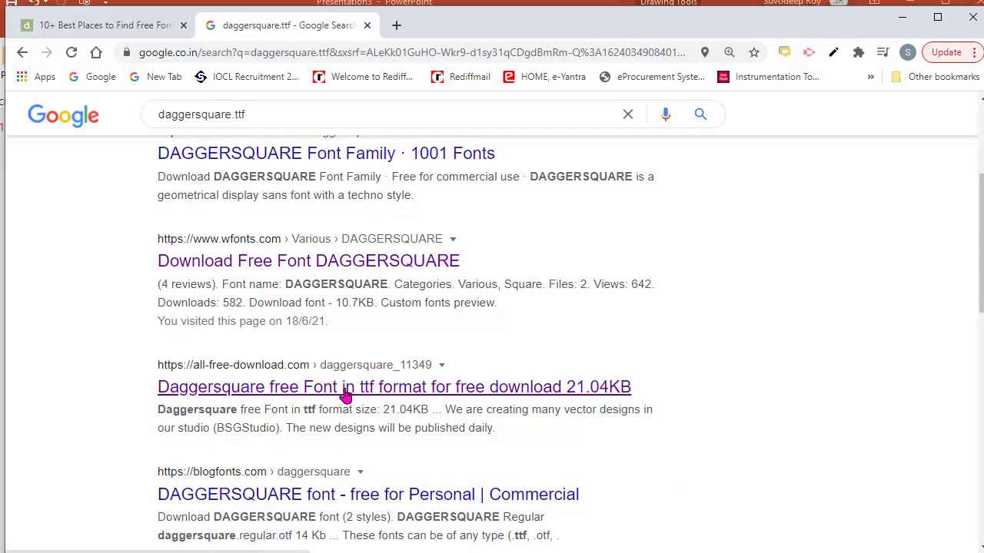
{"action": "left_click", "coordinate": [346, 394]}
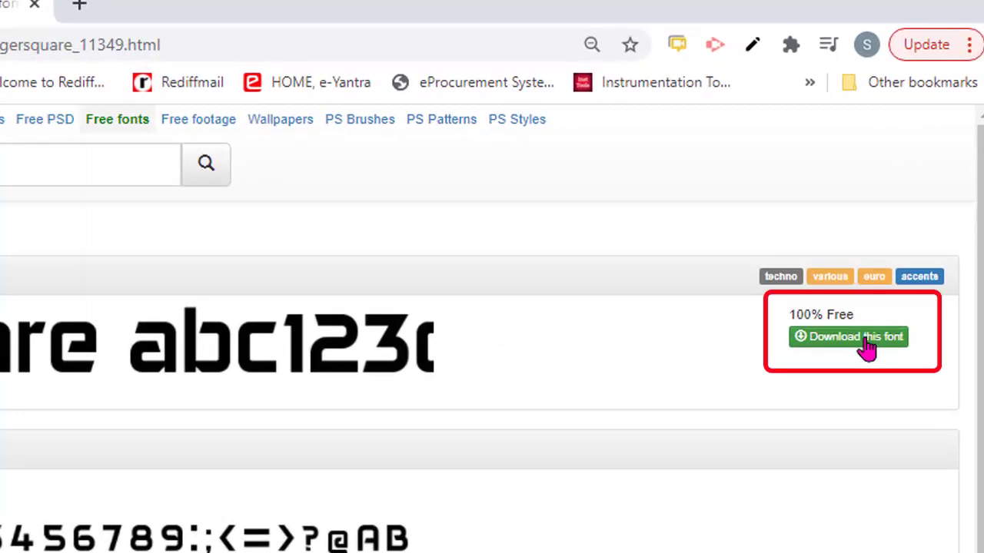
{"action": "left_click", "coordinate": [867, 347]}
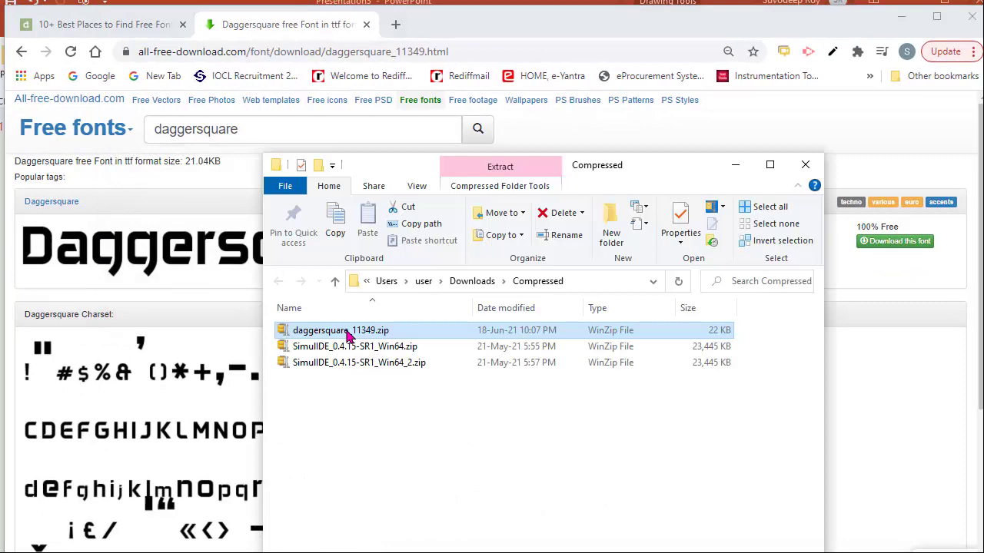
Copy daggersquare_11349.zip from the Compressed downloads folder into the font folder and extract it into a daggersquare_11349 subfolder
{"action": "right_click", "coordinate": [347, 336]}
{"action": "left_click", "coordinate": [377, 238]}
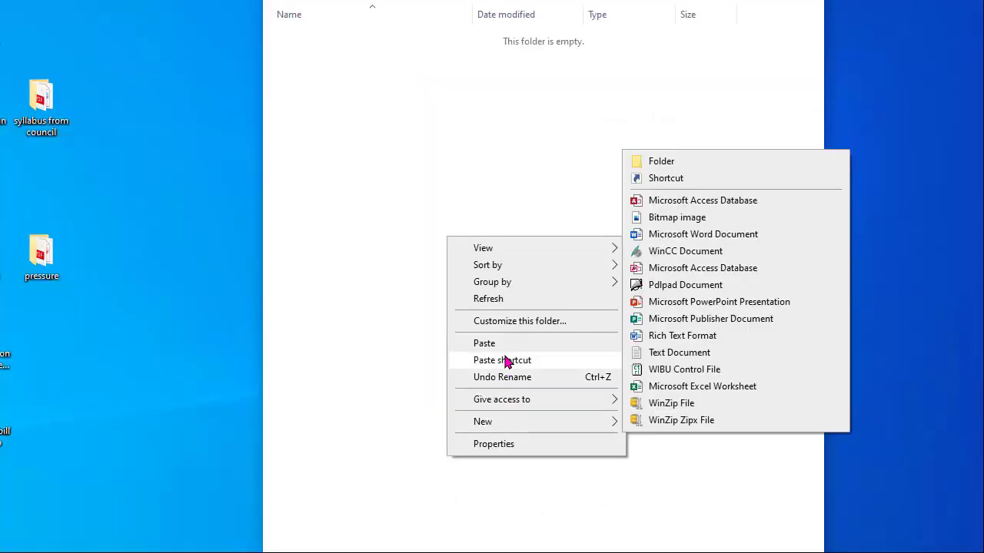
{"action": "left_click", "coordinate": [484, 344]}
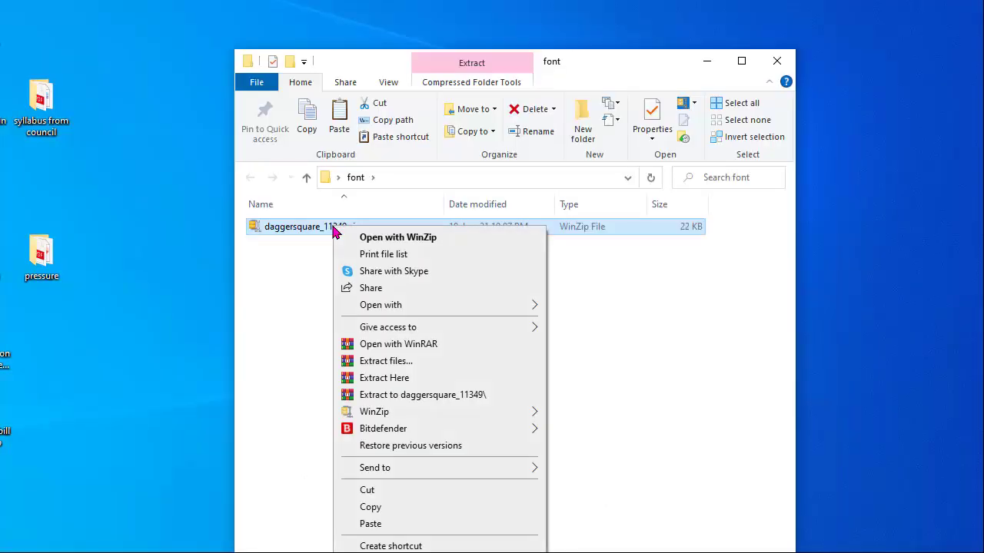
{"action": "left_click", "coordinate": [406, 395]}
{"action": "double_click", "coordinate": [288, 226]}
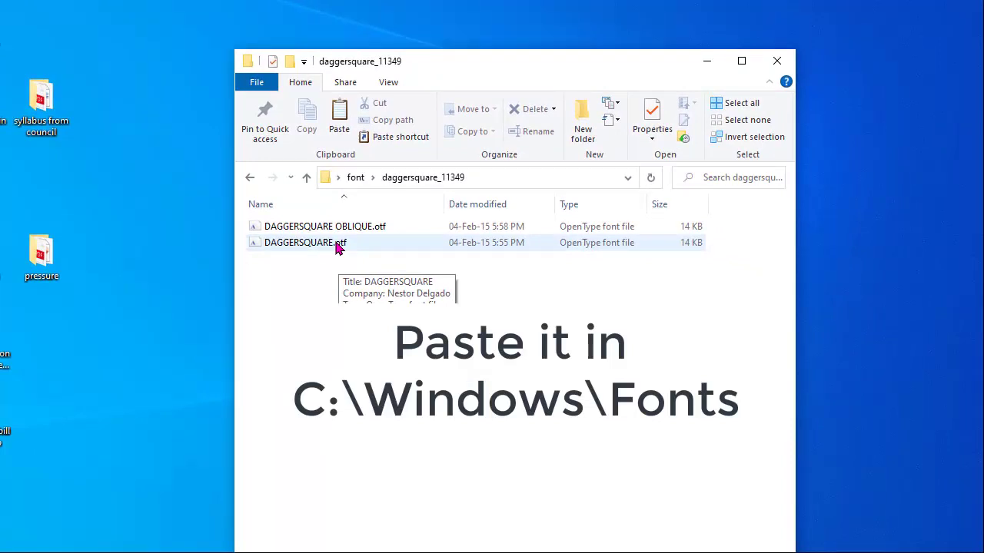
Install DAGGERSQUARE.otf by copying it from the extracted folder into C:\Windows\Fonts
{"action": "right_click", "coordinate": [390, 250]}
{"action": "right_click", "coordinate": [352, 243]}
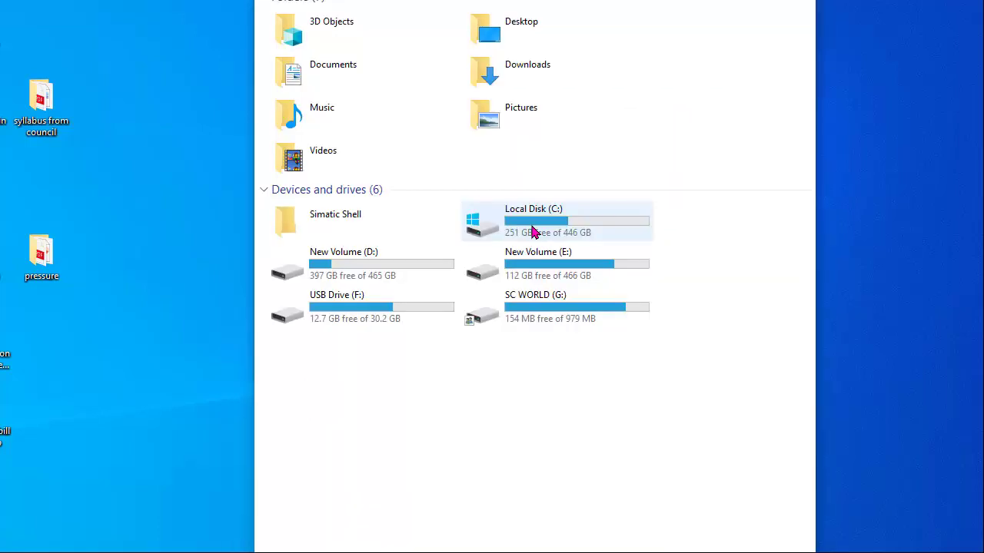
{"action": "double_click", "coordinate": [531, 228]}
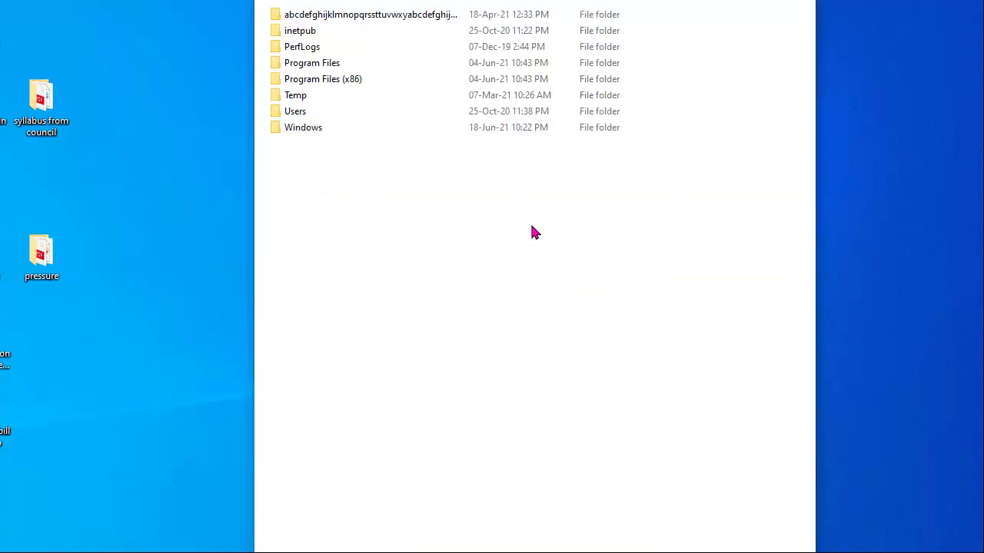
{"action": "double_click", "coordinate": [338, 131]}
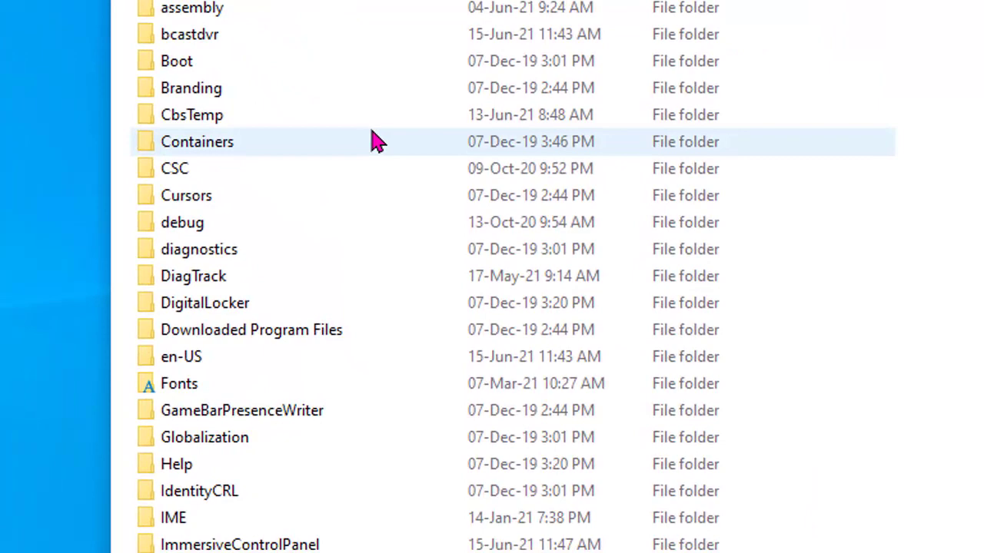
{"action": "mouse_move", "coordinate": [379, 141]}
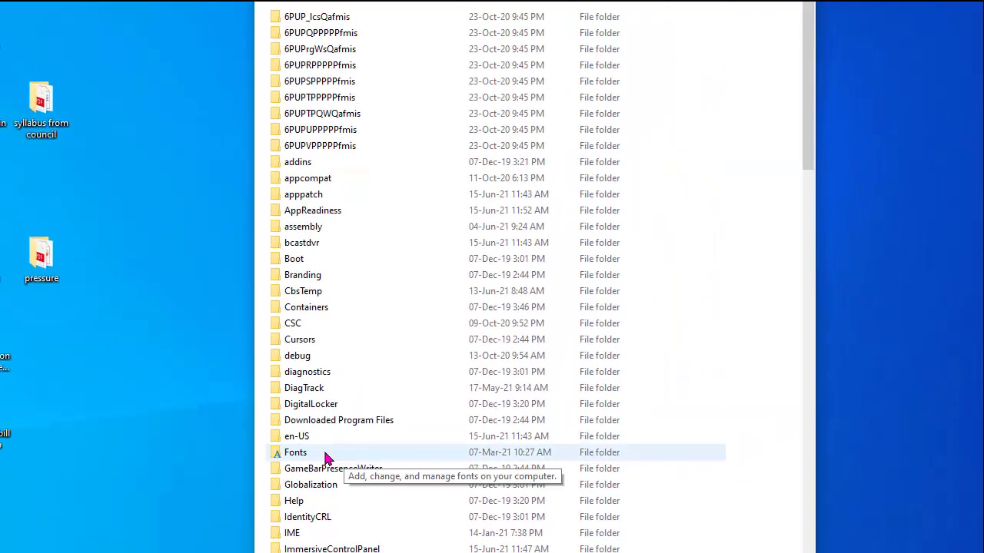
{"action": "double_click", "coordinate": [326, 456]}
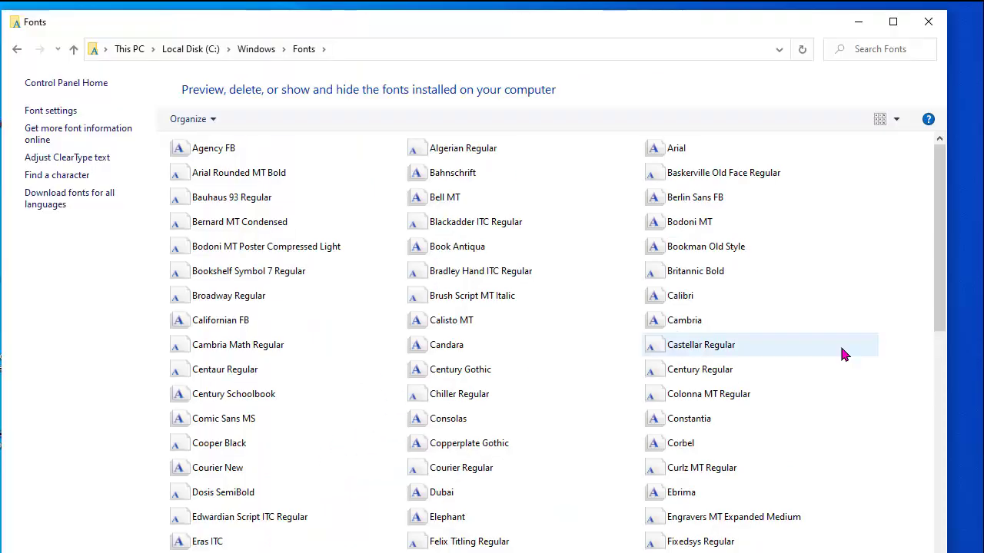
{"action": "right_click", "coordinate": [908, 355]}
{"action": "scroll", "coordinate": [908, 361], "scroll_direction": "down", "scroll_amount": 10}
{"action": "right_click", "coordinate": [908, 368]}
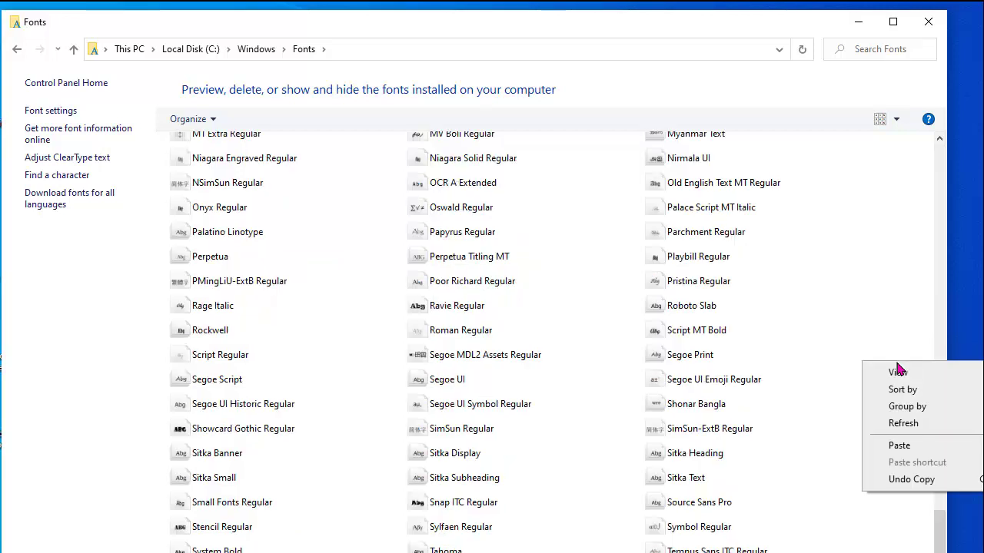
{"action": "left_click", "coordinate": [904, 446]}
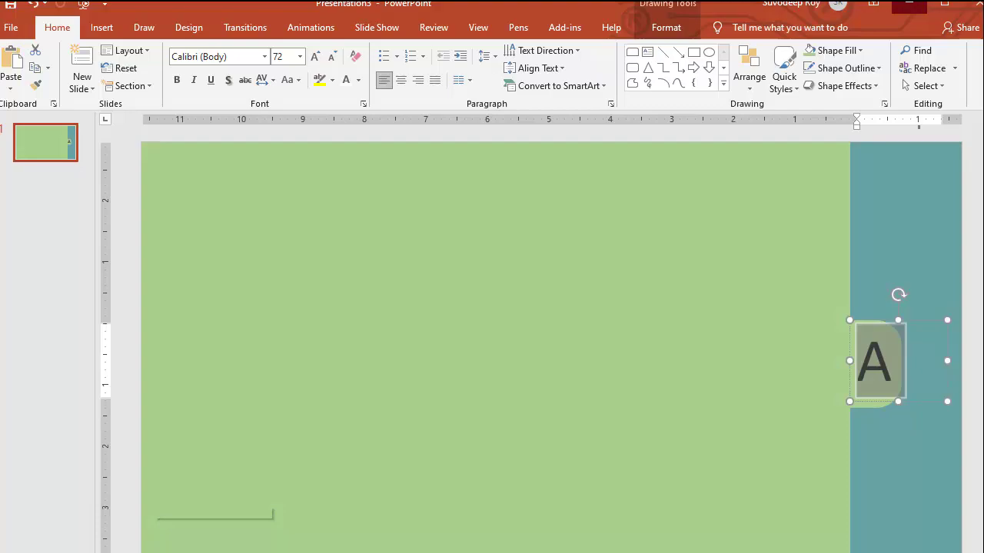
Switch to PowerPoint and apply the DAGGERSQUARE font to the slide's text box
{"action": "left_click", "coordinate": [265, 57]}
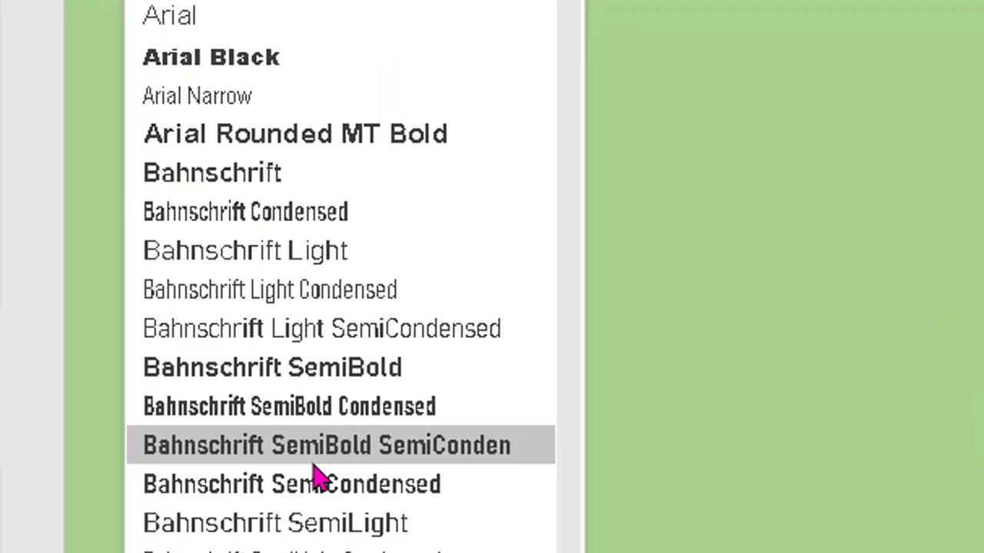
{"action": "scroll", "coordinate": [287, 377], "scroll_direction": "down", "scroll_amount": 10}
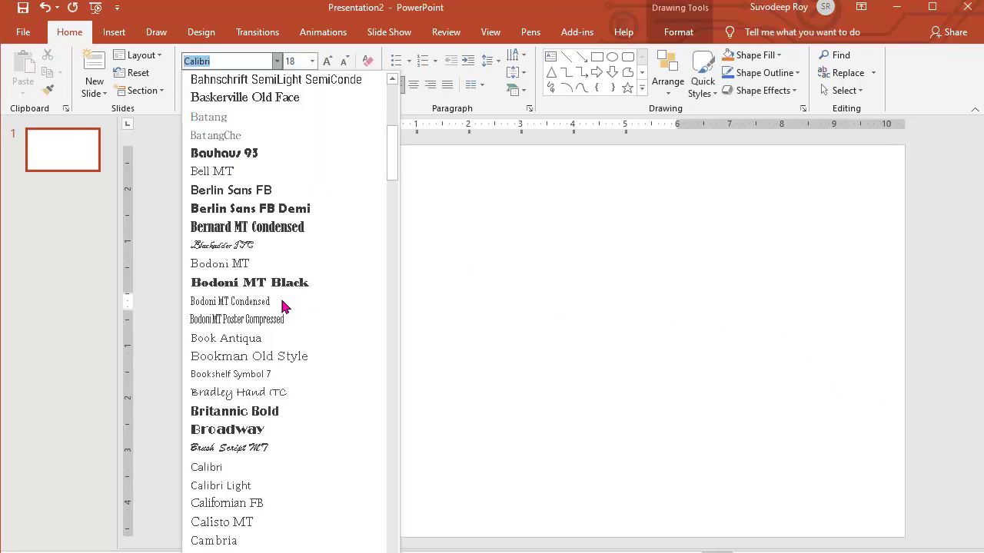
{"action": "scroll", "coordinate": [280, 296], "scroll_direction": "down", "scroll_amount": 15}
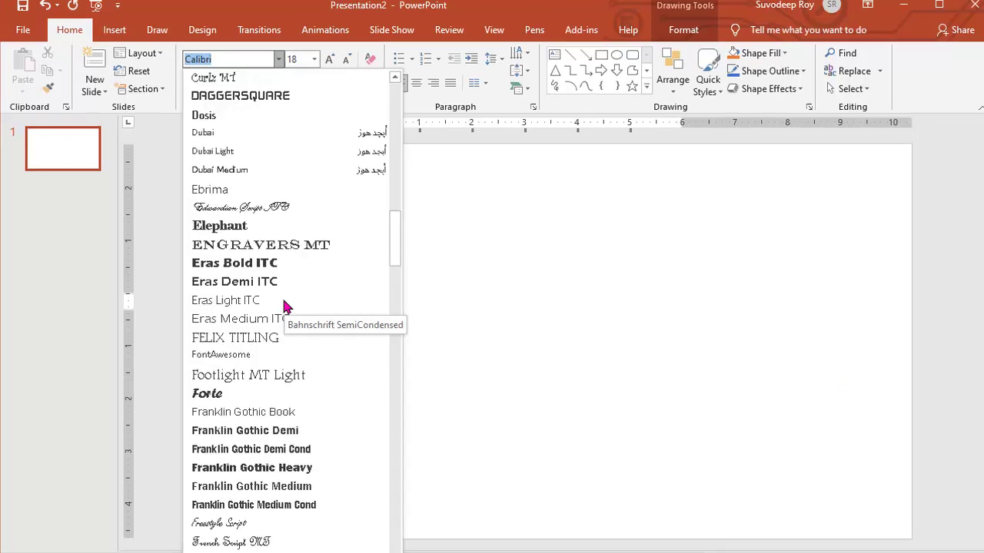
{"action": "scroll", "coordinate": [284, 306], "scroll_direction": "up", "scroll_amount": 2}
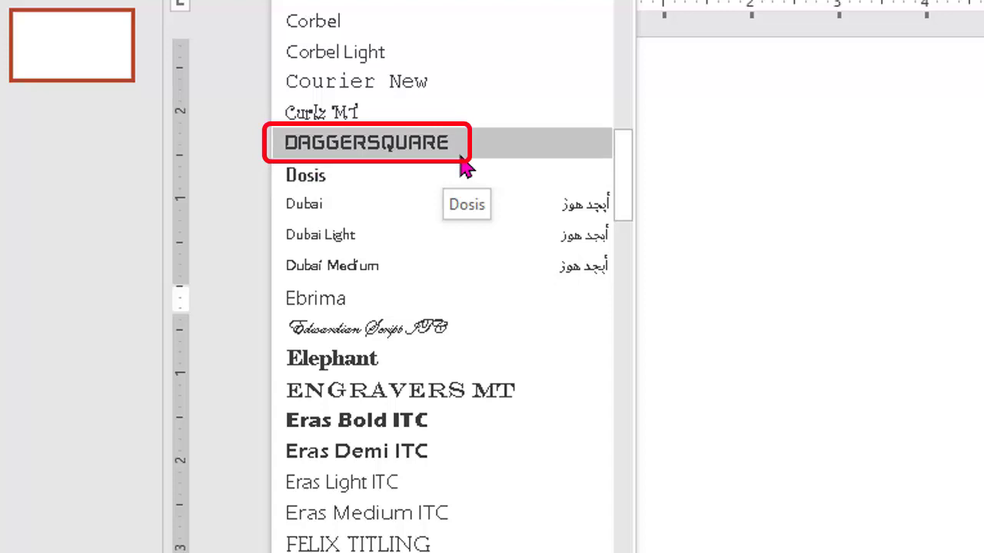
{"action": "left_click", "coordinate": [466, 159]}
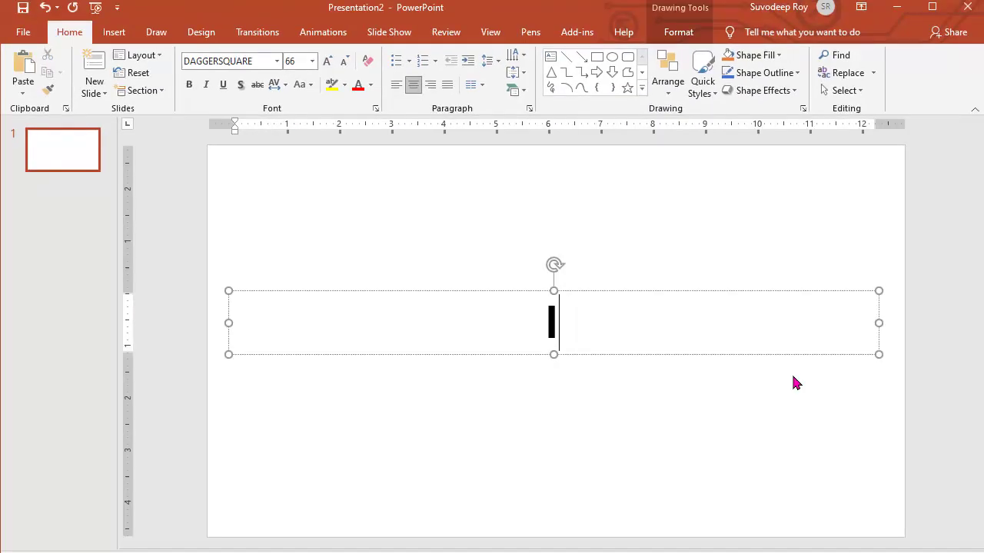
Enter the text "I shall be glad if this can be any" in the slide's text box
{"action": "type", "text": "shall be "}
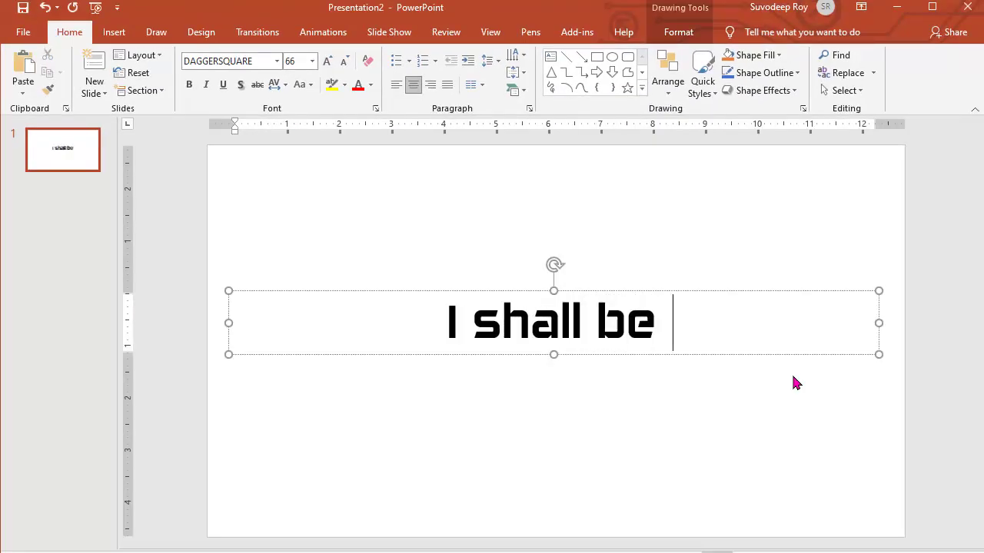
{"action": "type", "text": "glad if this "}
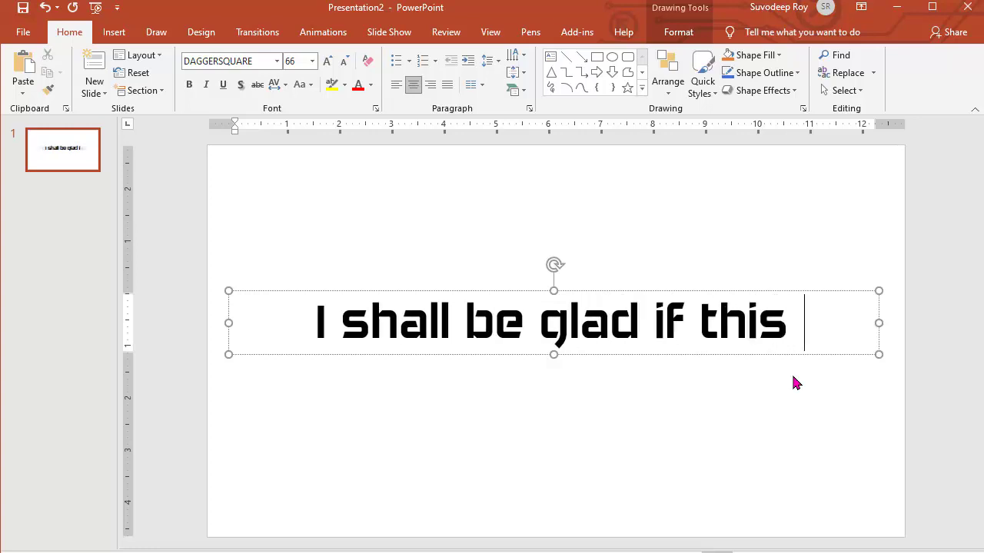
{"action": "type", "text": "can be any"}
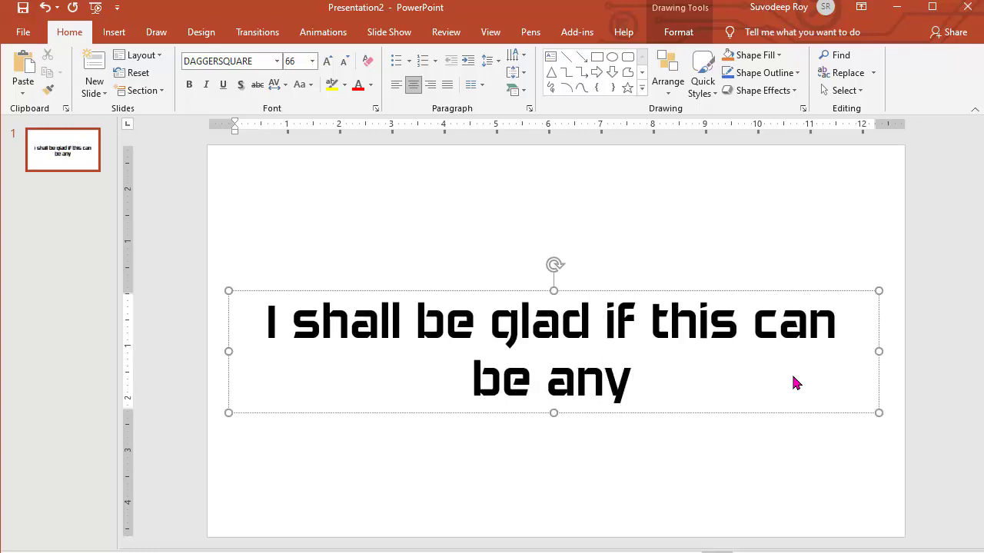